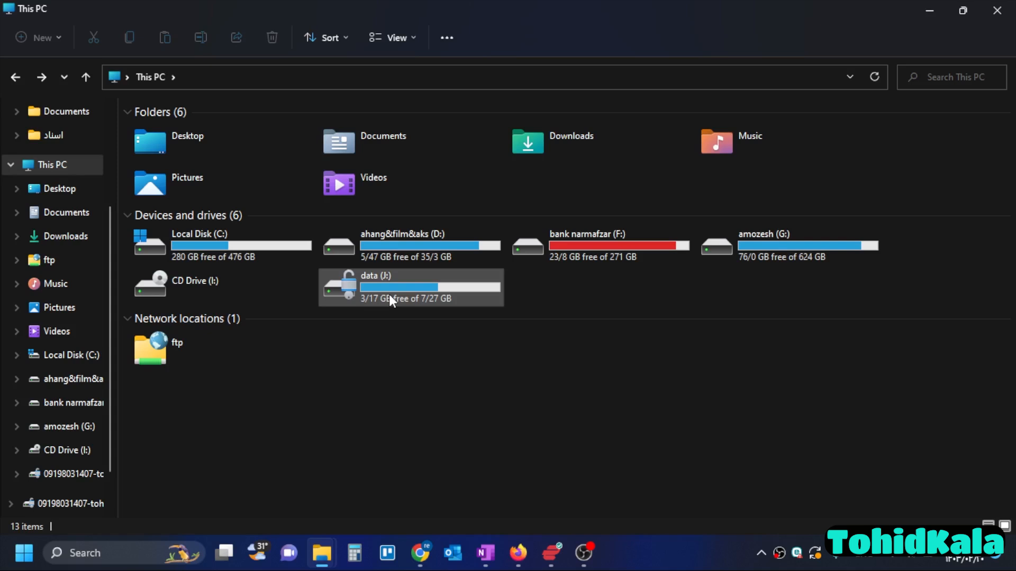
# - Open the full context menu of the data (J:) drive to view its BitLocker options, then dismiss it
pyautogui.rightClick(377, 290)
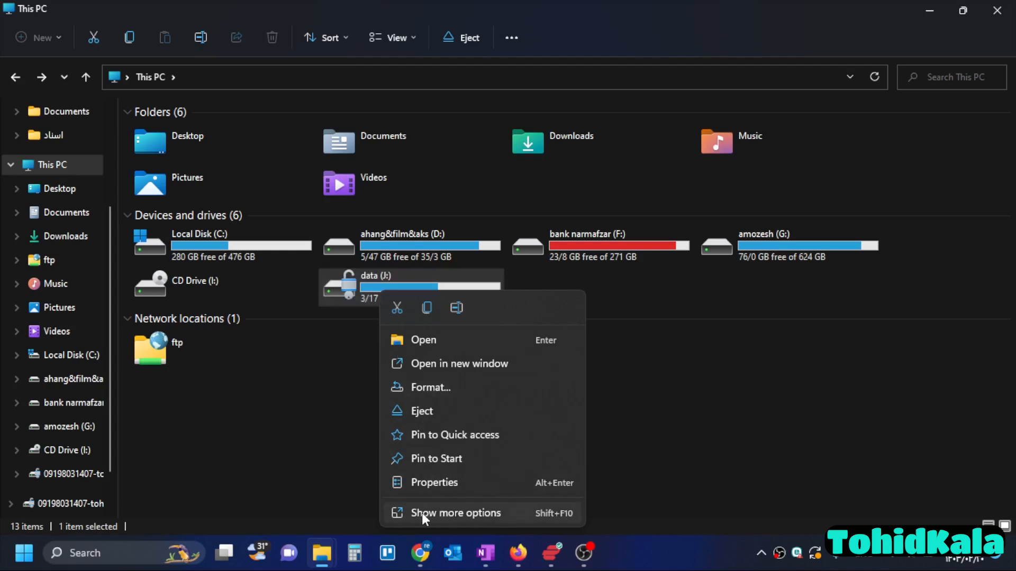
pyautogui.click(460, 513)
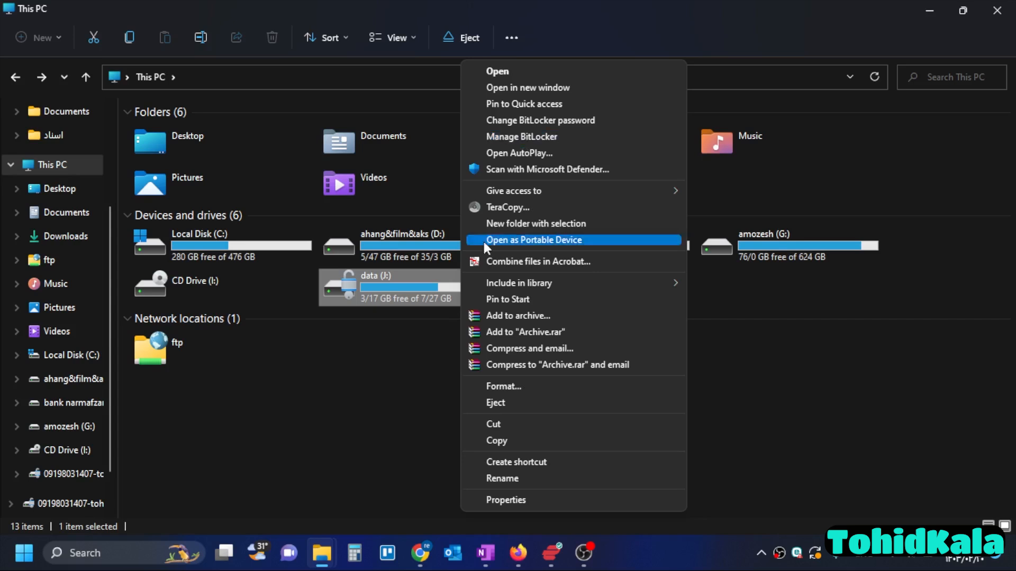
pyautogui.click(298, 452)
pyautogui.click(297, 452)
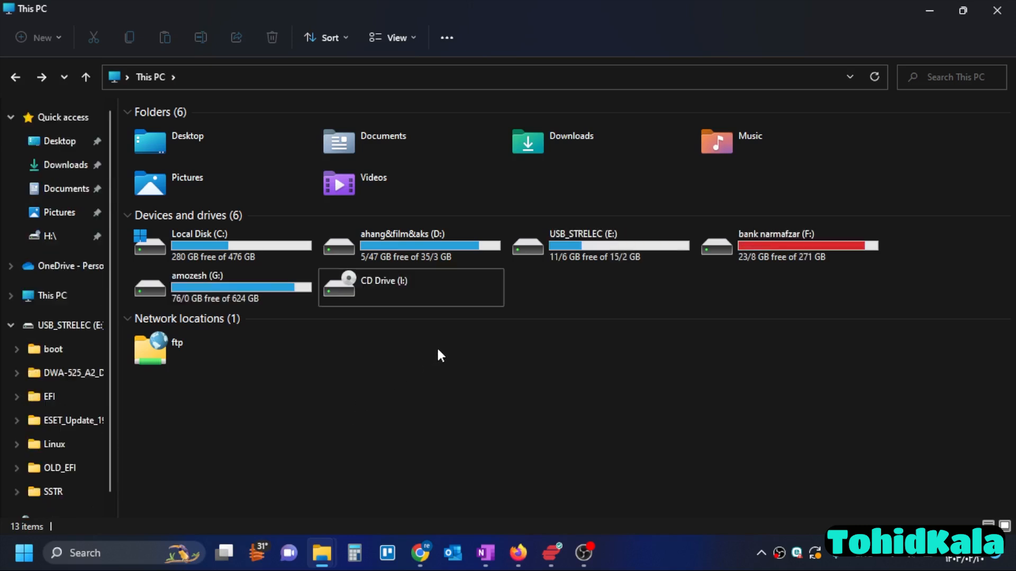
# - Turn on BitLocker for the USB_STRELEC (E:) drive from its full context menu
pyautogui.rightClick(595, 244)
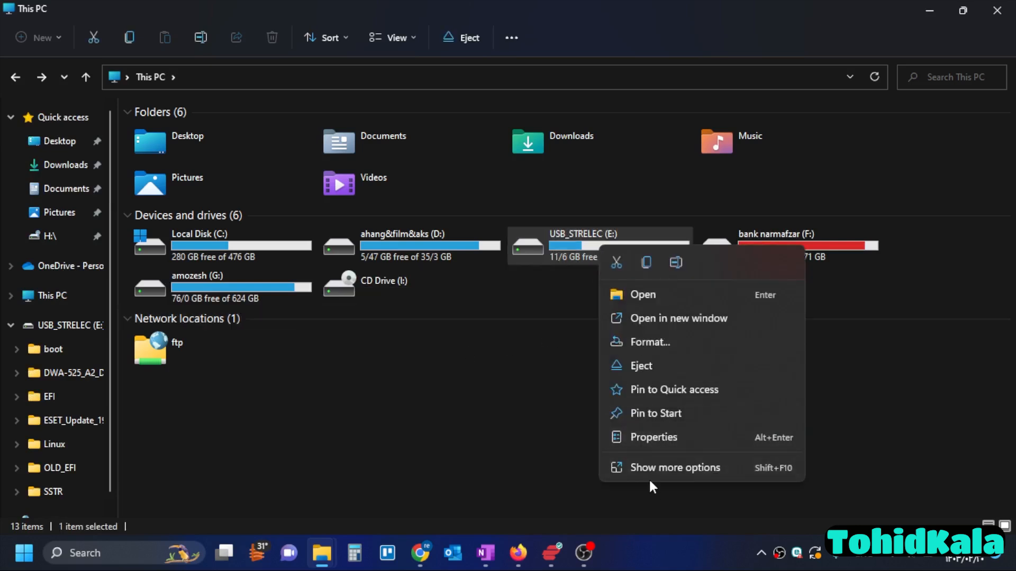
pyautogui.click(647, 469)
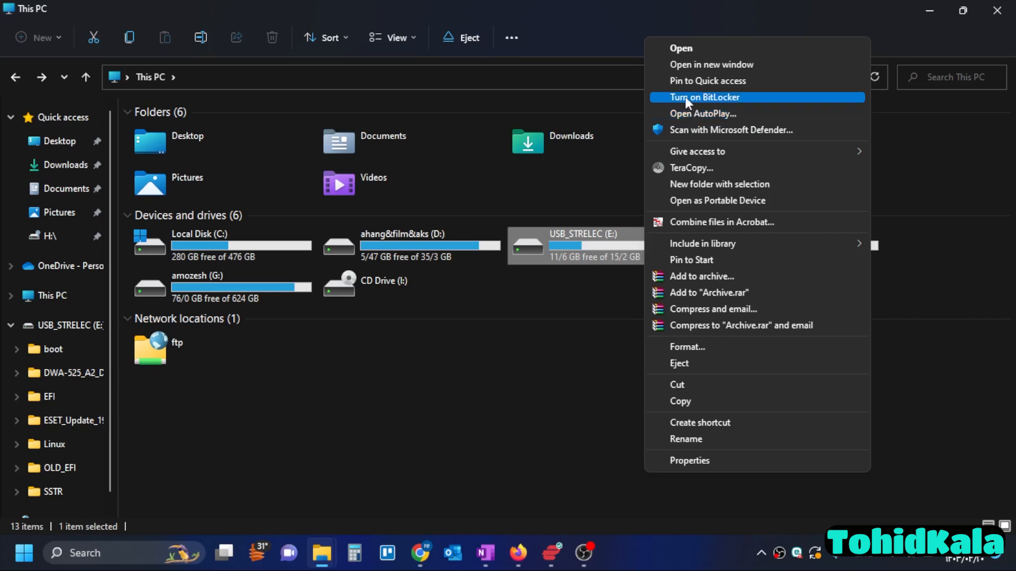
pyautogui.click(706, 97)
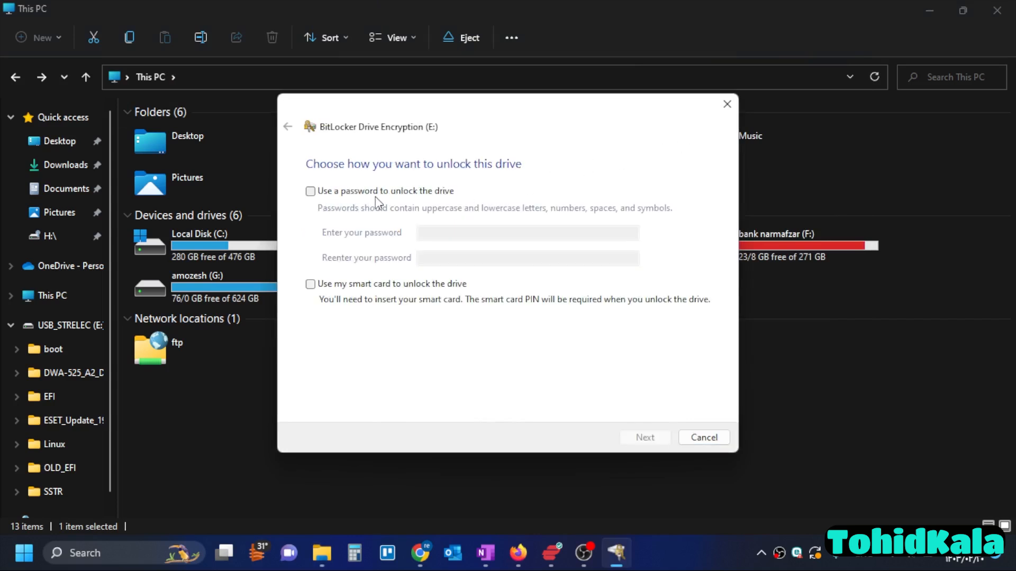
# - Enable password unlocking, enter the drive password in both password fields, and try to continue
pyautogui.click(419, 195)
pyautogui.click(469, 233)
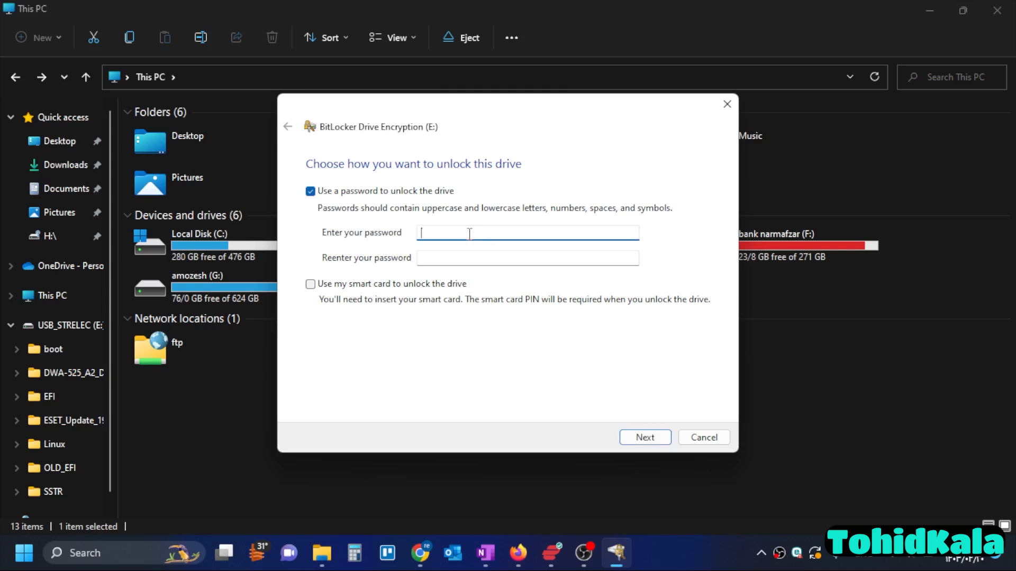
pyautogui.write('******')
pyautogui.click(500, 259)
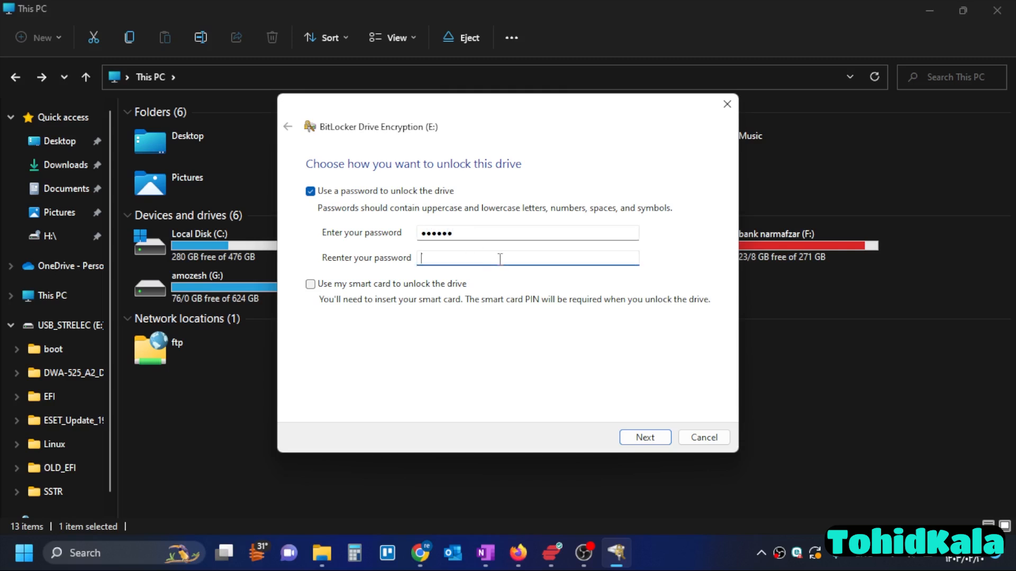
pyautogui.write('******')
pyautogui.click(627, 442)
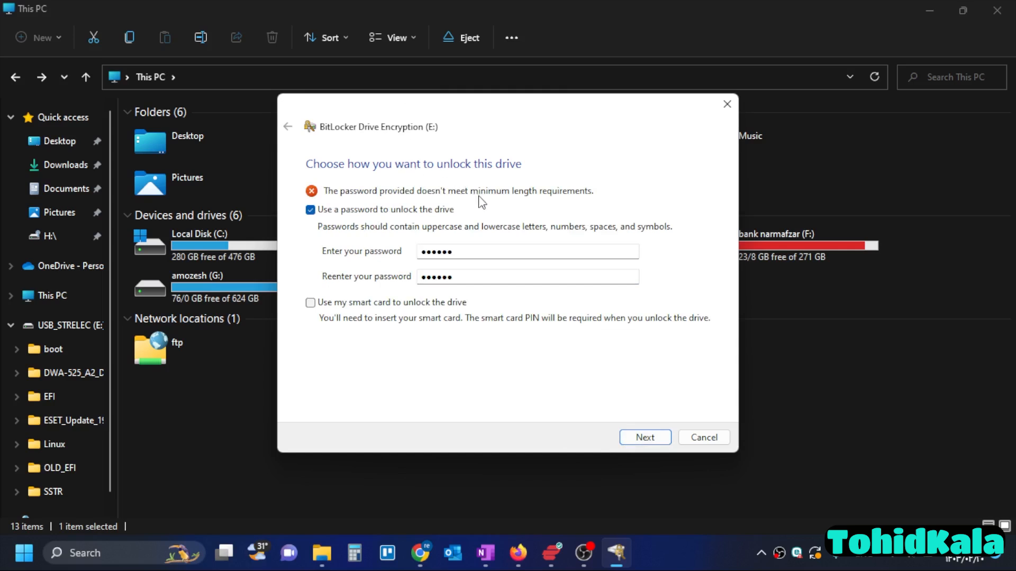
# - Replace the password in both fields with a longer drive password and continue
pyautogui.doubleClick(485, 255)
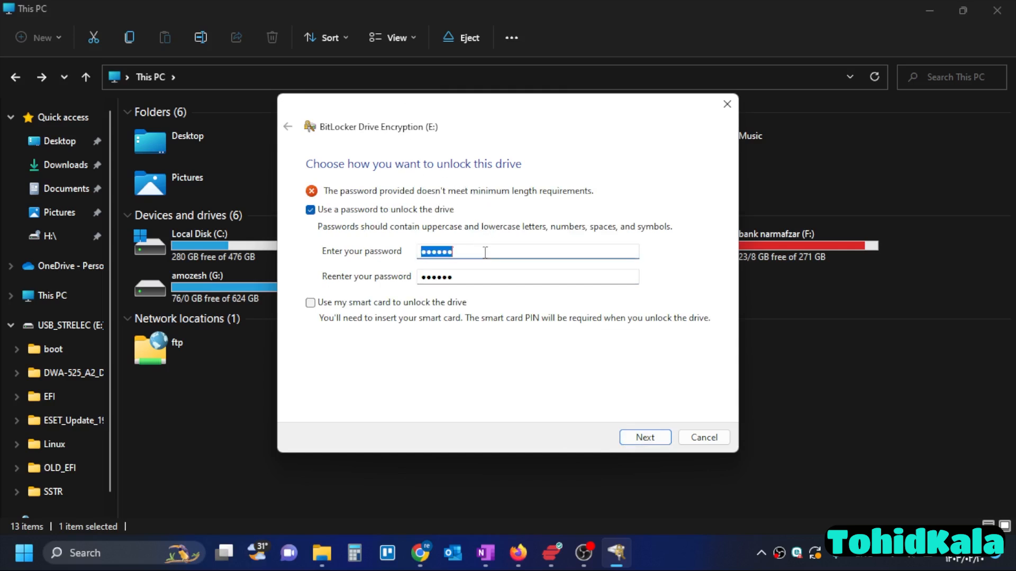
pyautogui.write('********')
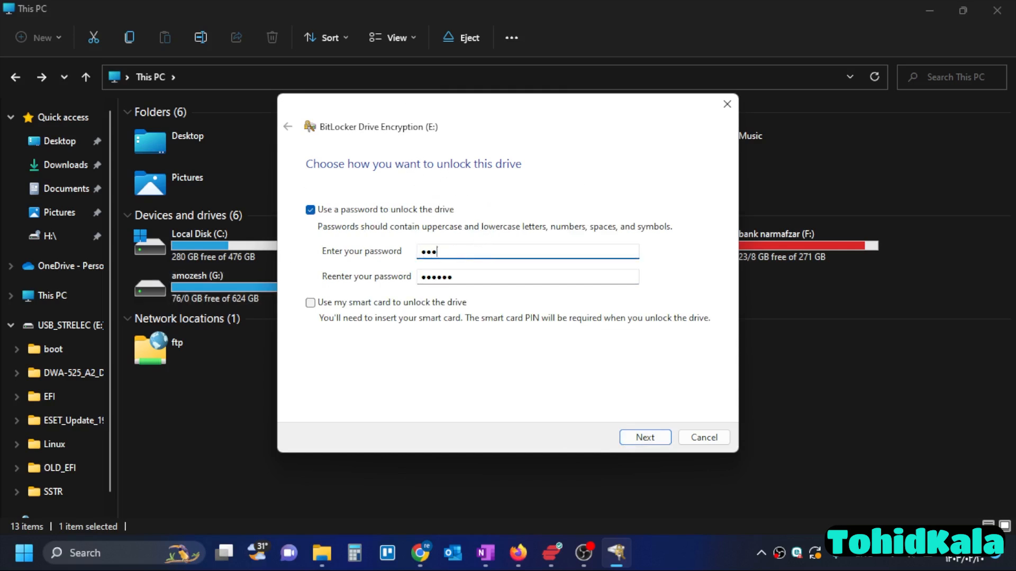
pyautogui.write('*')
pyautogui.doubleClick(503, 275)
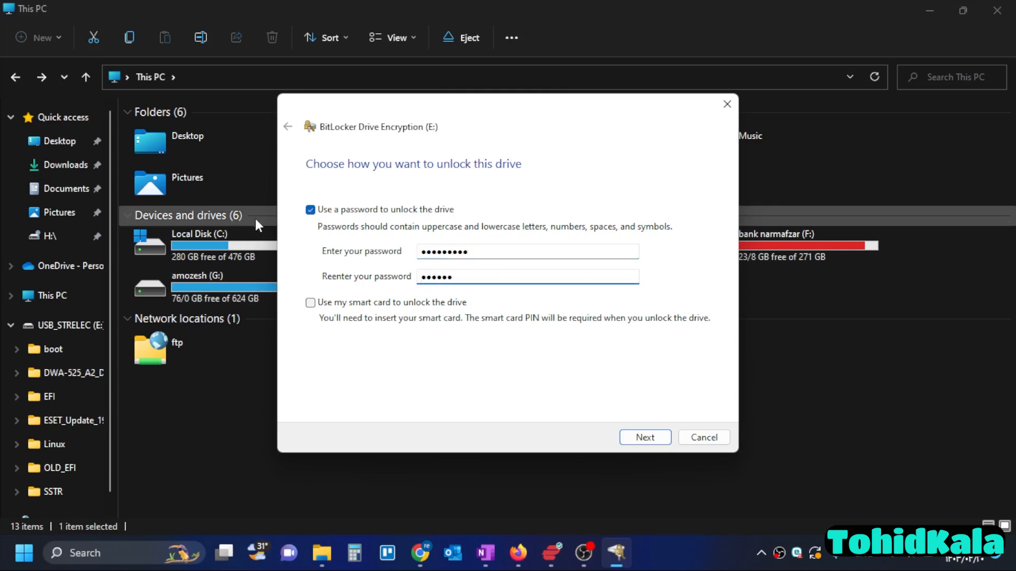
pyautogui.doubleClick(456, 279)
pyautogui.write('*********')
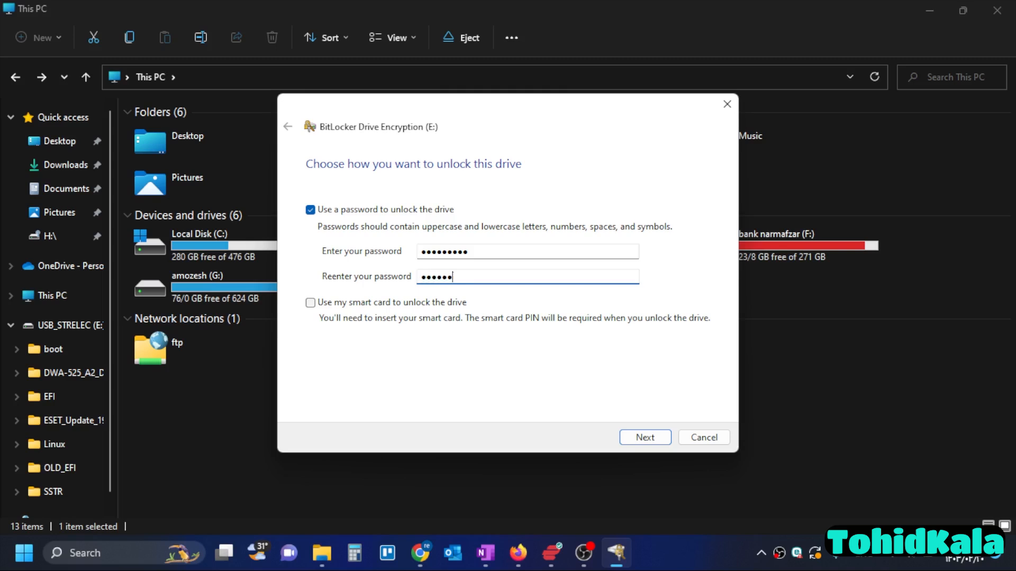
pyautogui.click(636, 437)
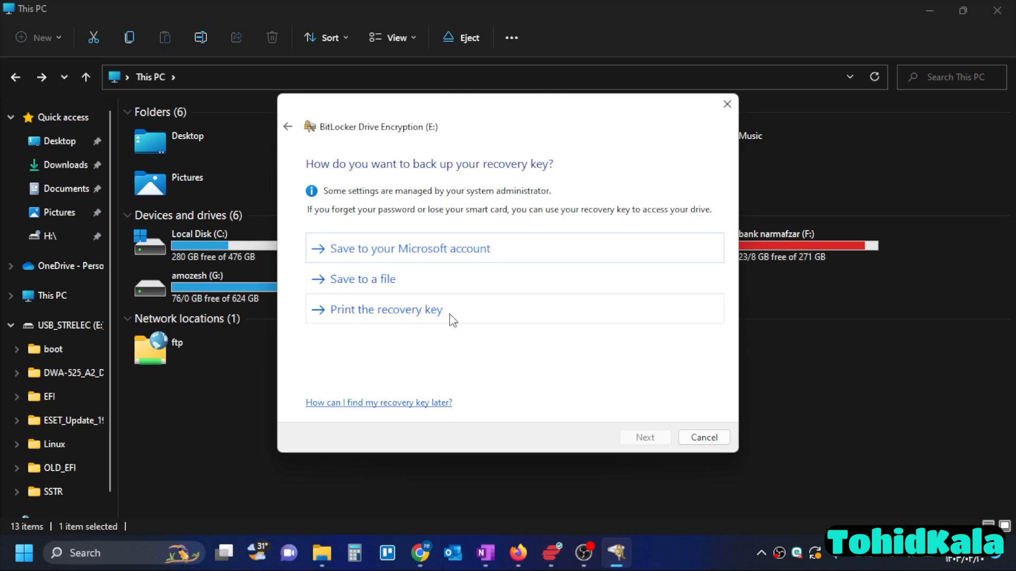
# - Back up the recovery key by saving it as a text file with the suggested name, then continue
pyautogui.click(353, 278)
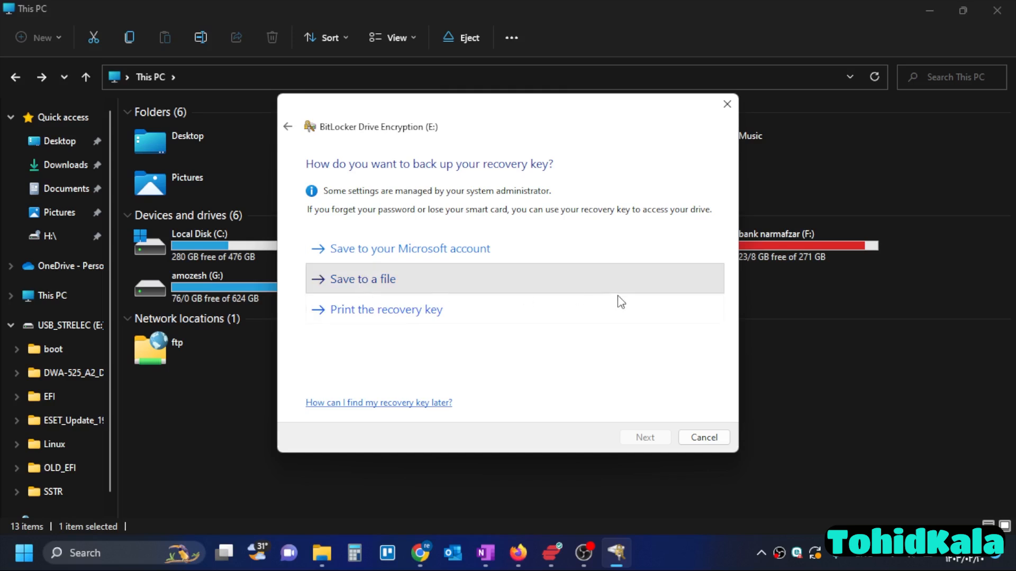
pyautogui.click(483, 268)
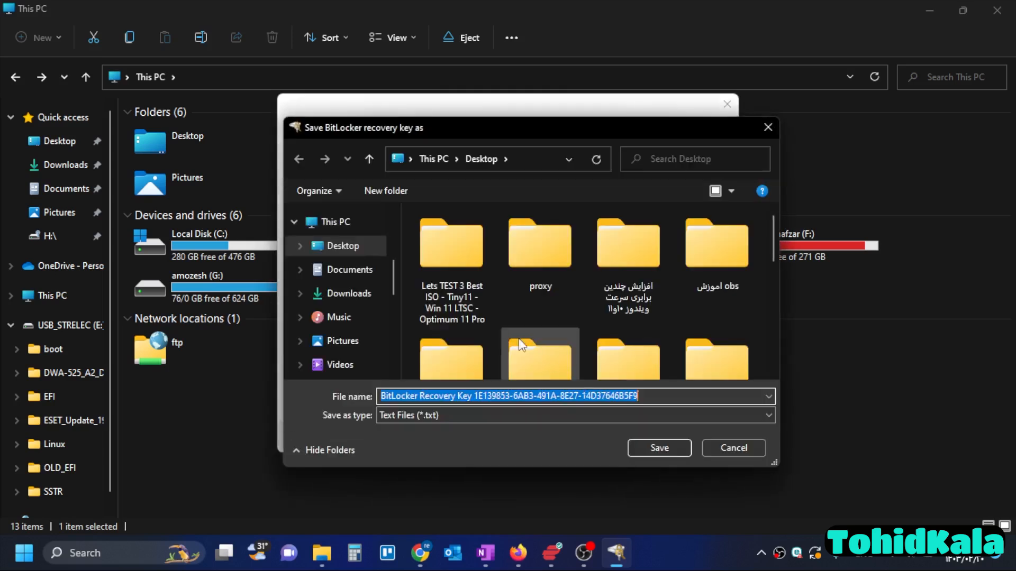
pyautogui.click(352, 273)
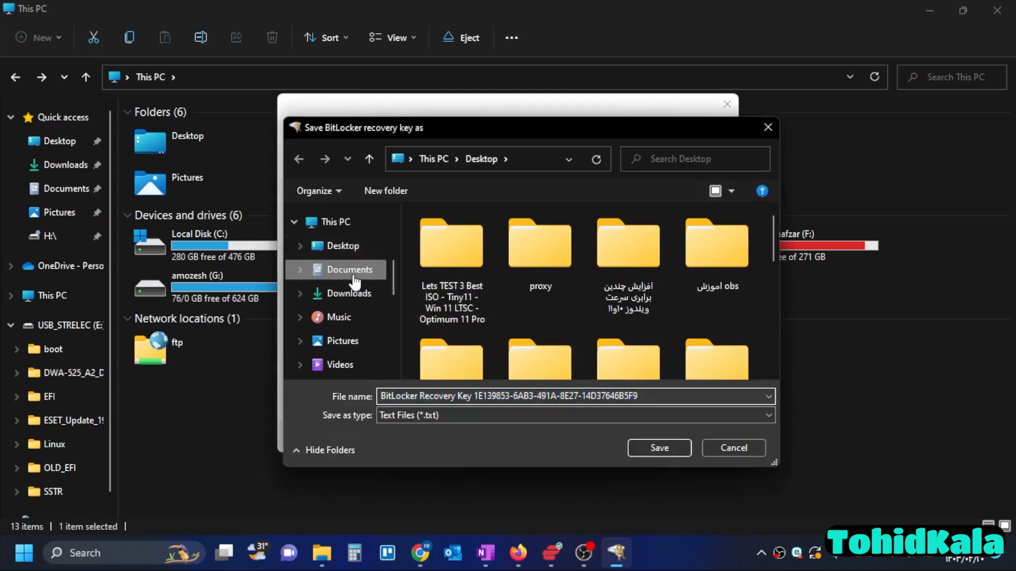
pyautogui.click(666, 453)
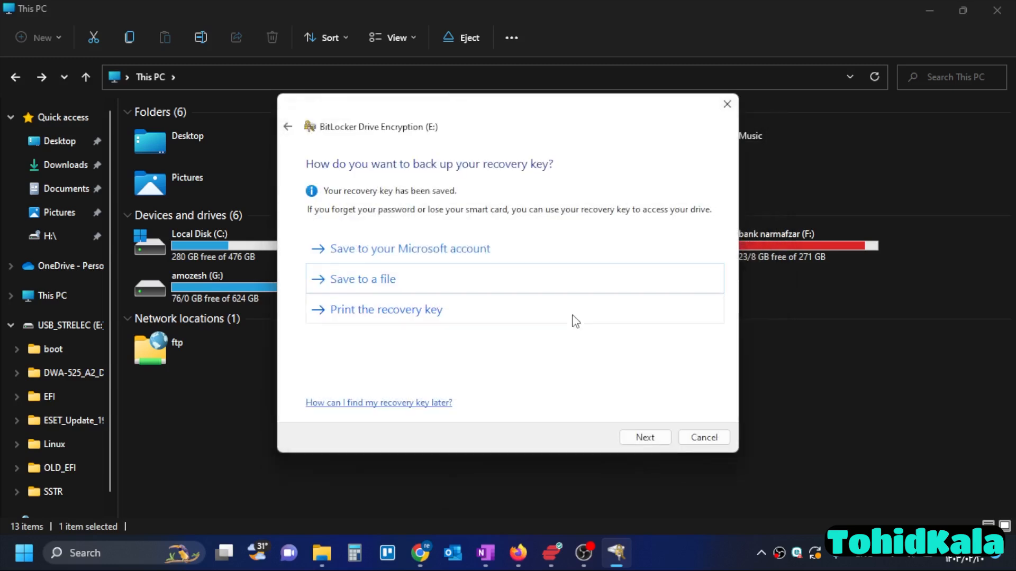
pyautogui.click(645, 437)
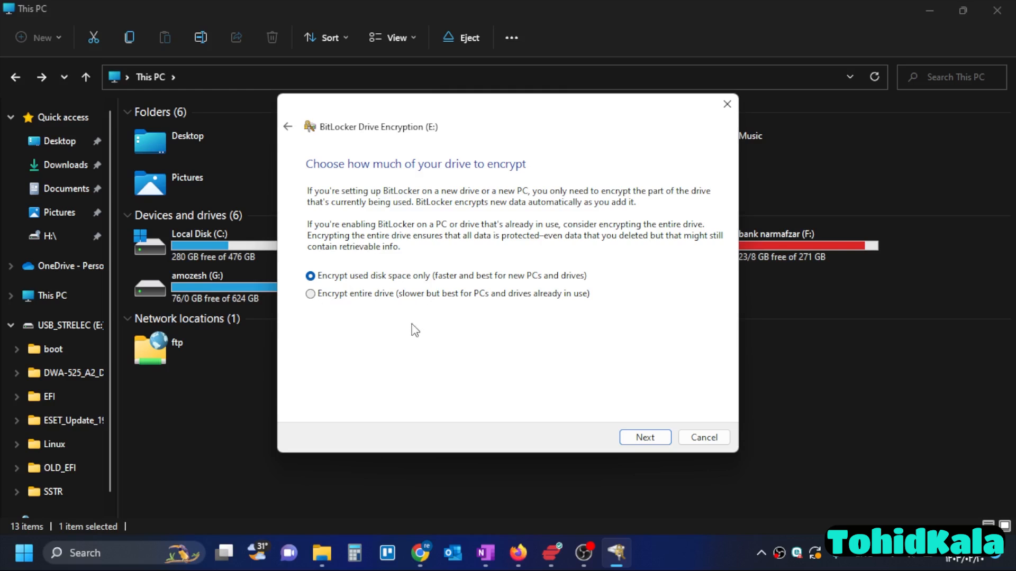
# - Choose to encrypt the entire drive, keep Compatible mode as the encryption mode, and start encryption
pyautogui.click(320, 299)
pyautogui.click(646, 438)
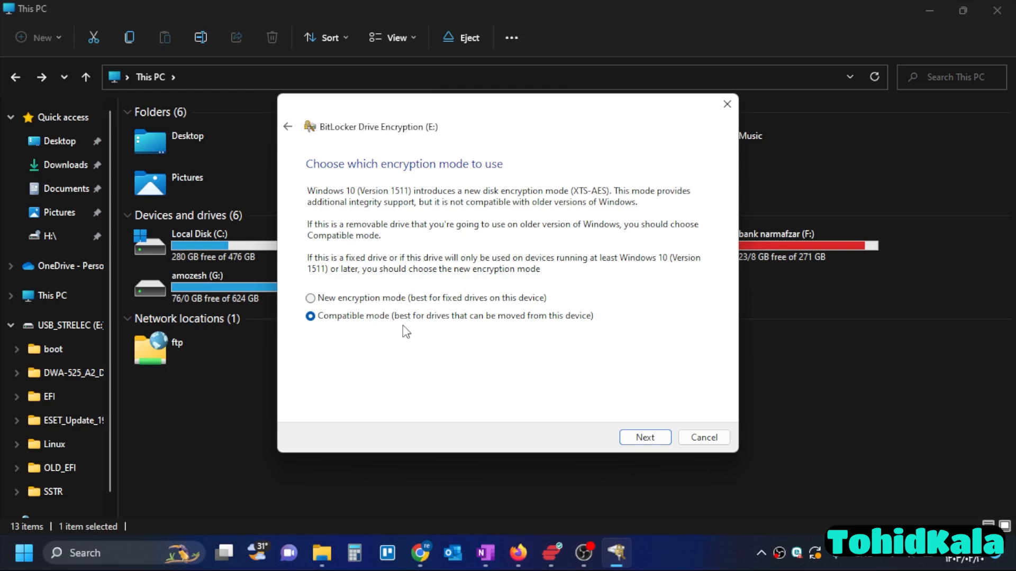
pyautogui.click(648, 438)
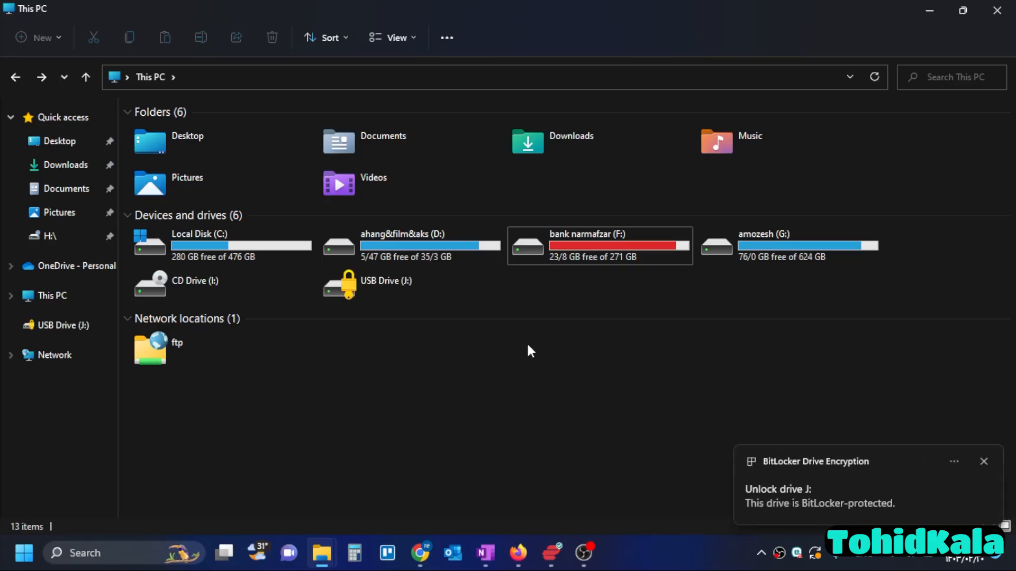
# - Unlock the BitLocker-protected USB Drive (J:) by entering its password
pyautogui.rightClick(386, 297)
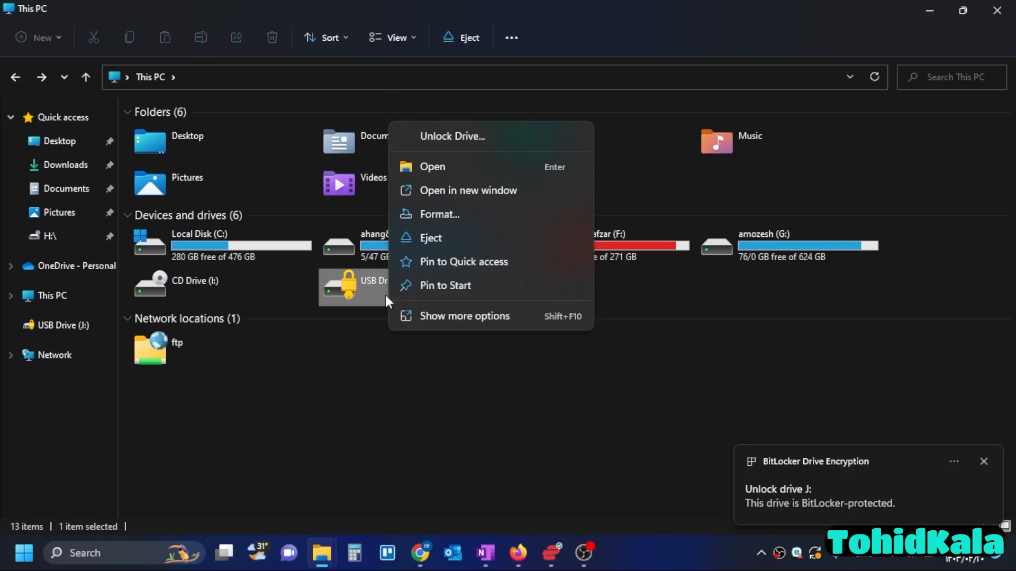
pyautogui.click(451, 162)
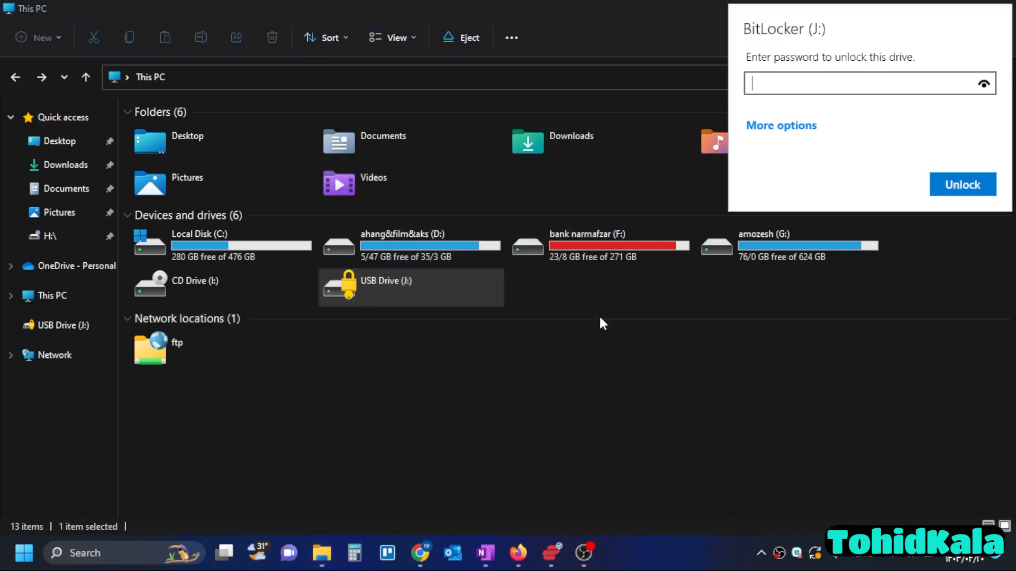
pyautogui.write('**********')
pyautogui.press('Return')
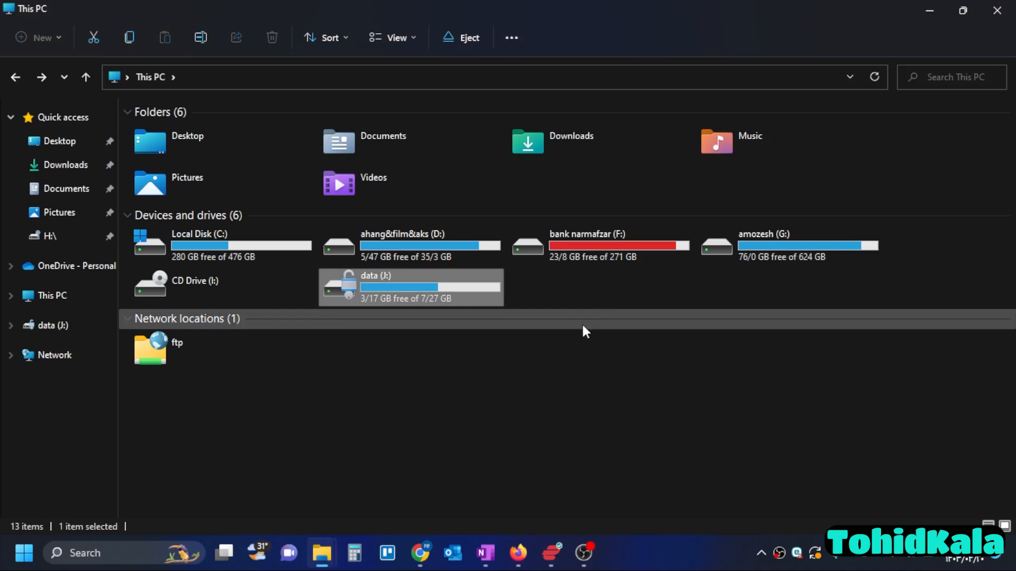
# - Eject the unlocked data (J:) drive
pyautogui.click(541, 376)
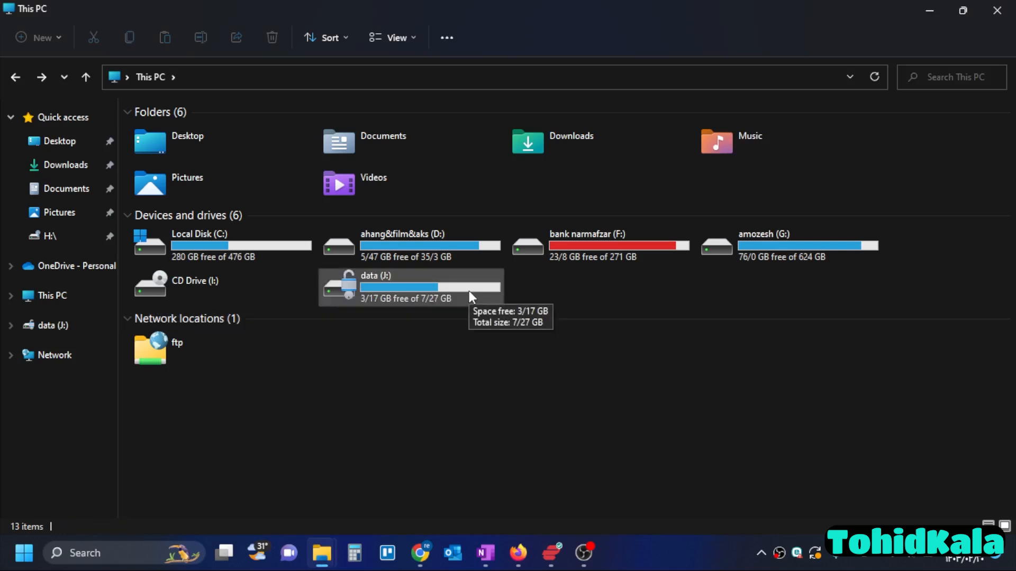
pyautogui.rightClick(454, 288)
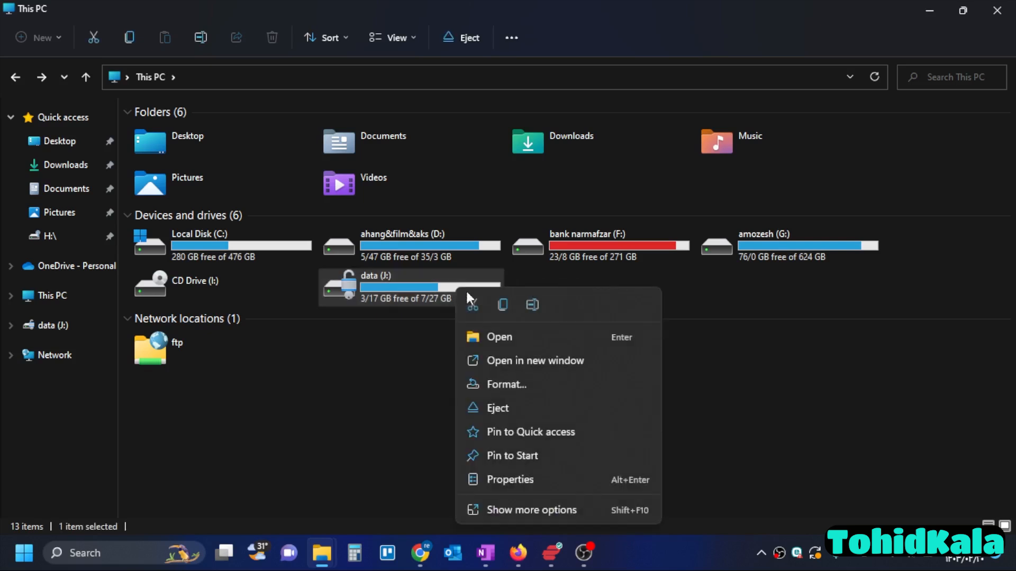
pyautogui.click(491, 414)
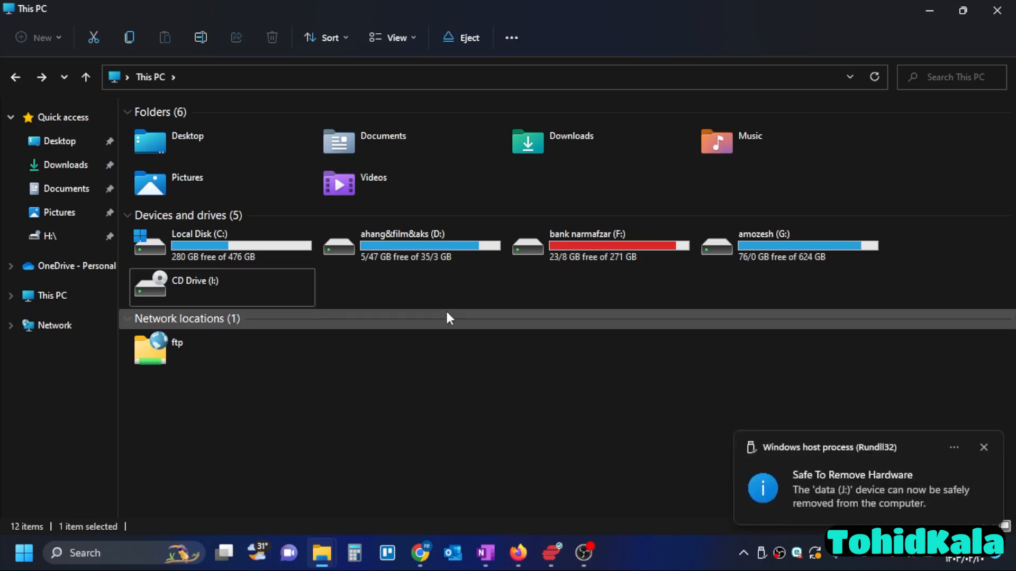
# - Open the reconnected locked USB Drive (J:) and unlock it by entering its password
pyautogui.rightClick(456, 378)
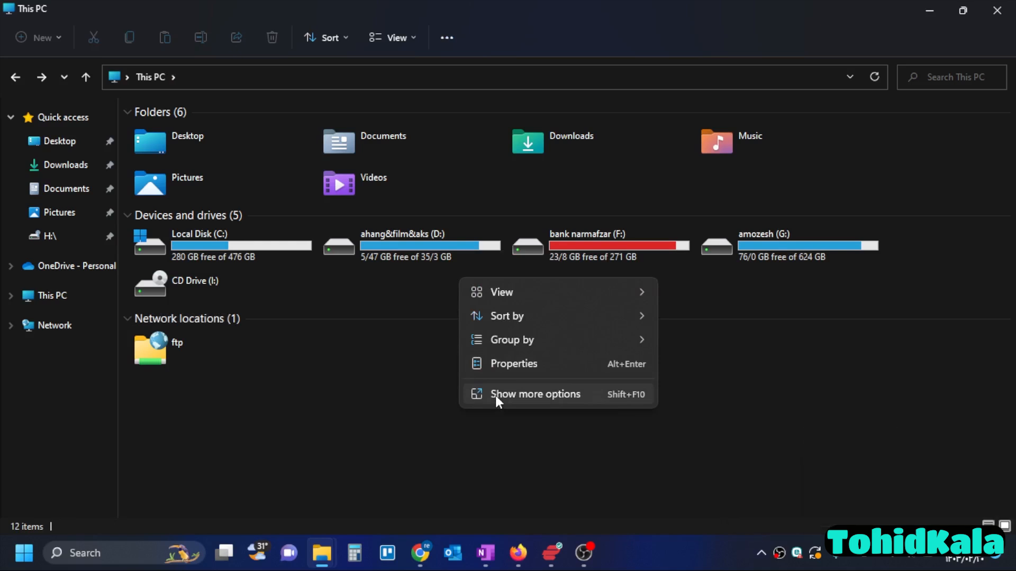
pyautogui.press('Escape')
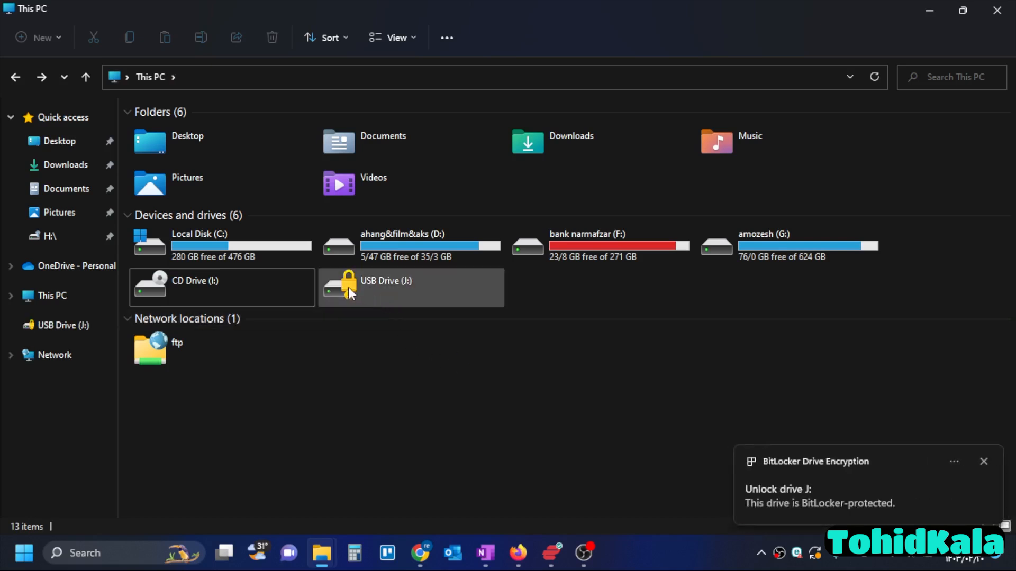
pyautogui.doubleClick(380, 284)
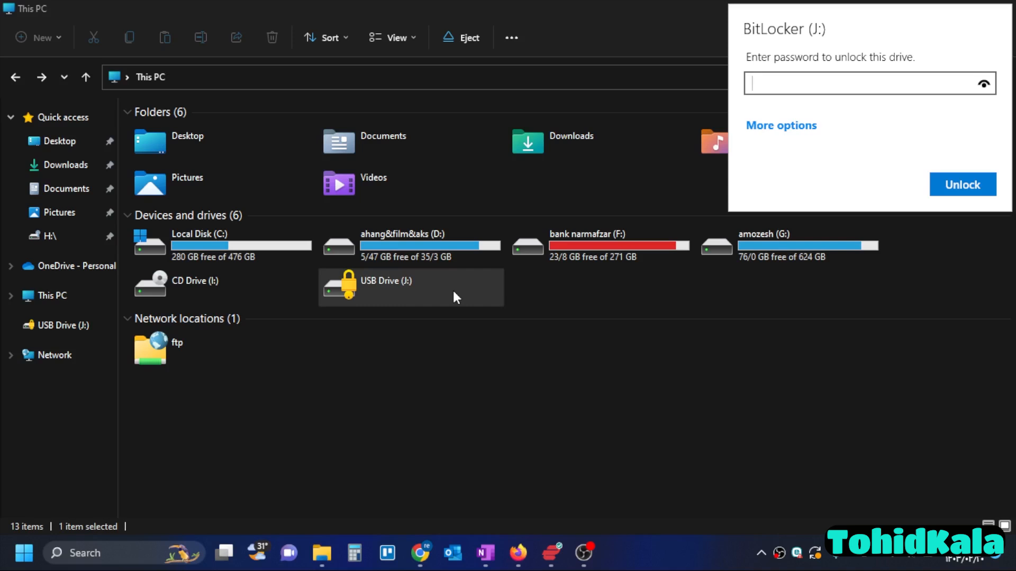
pyautogui.write('123456789')
pyautogui.click(975, 189)
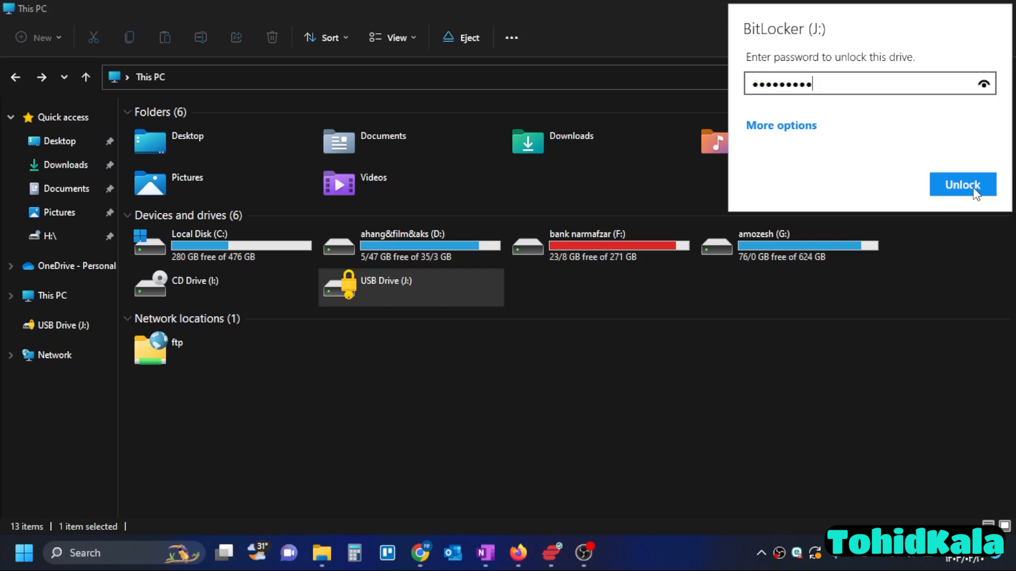